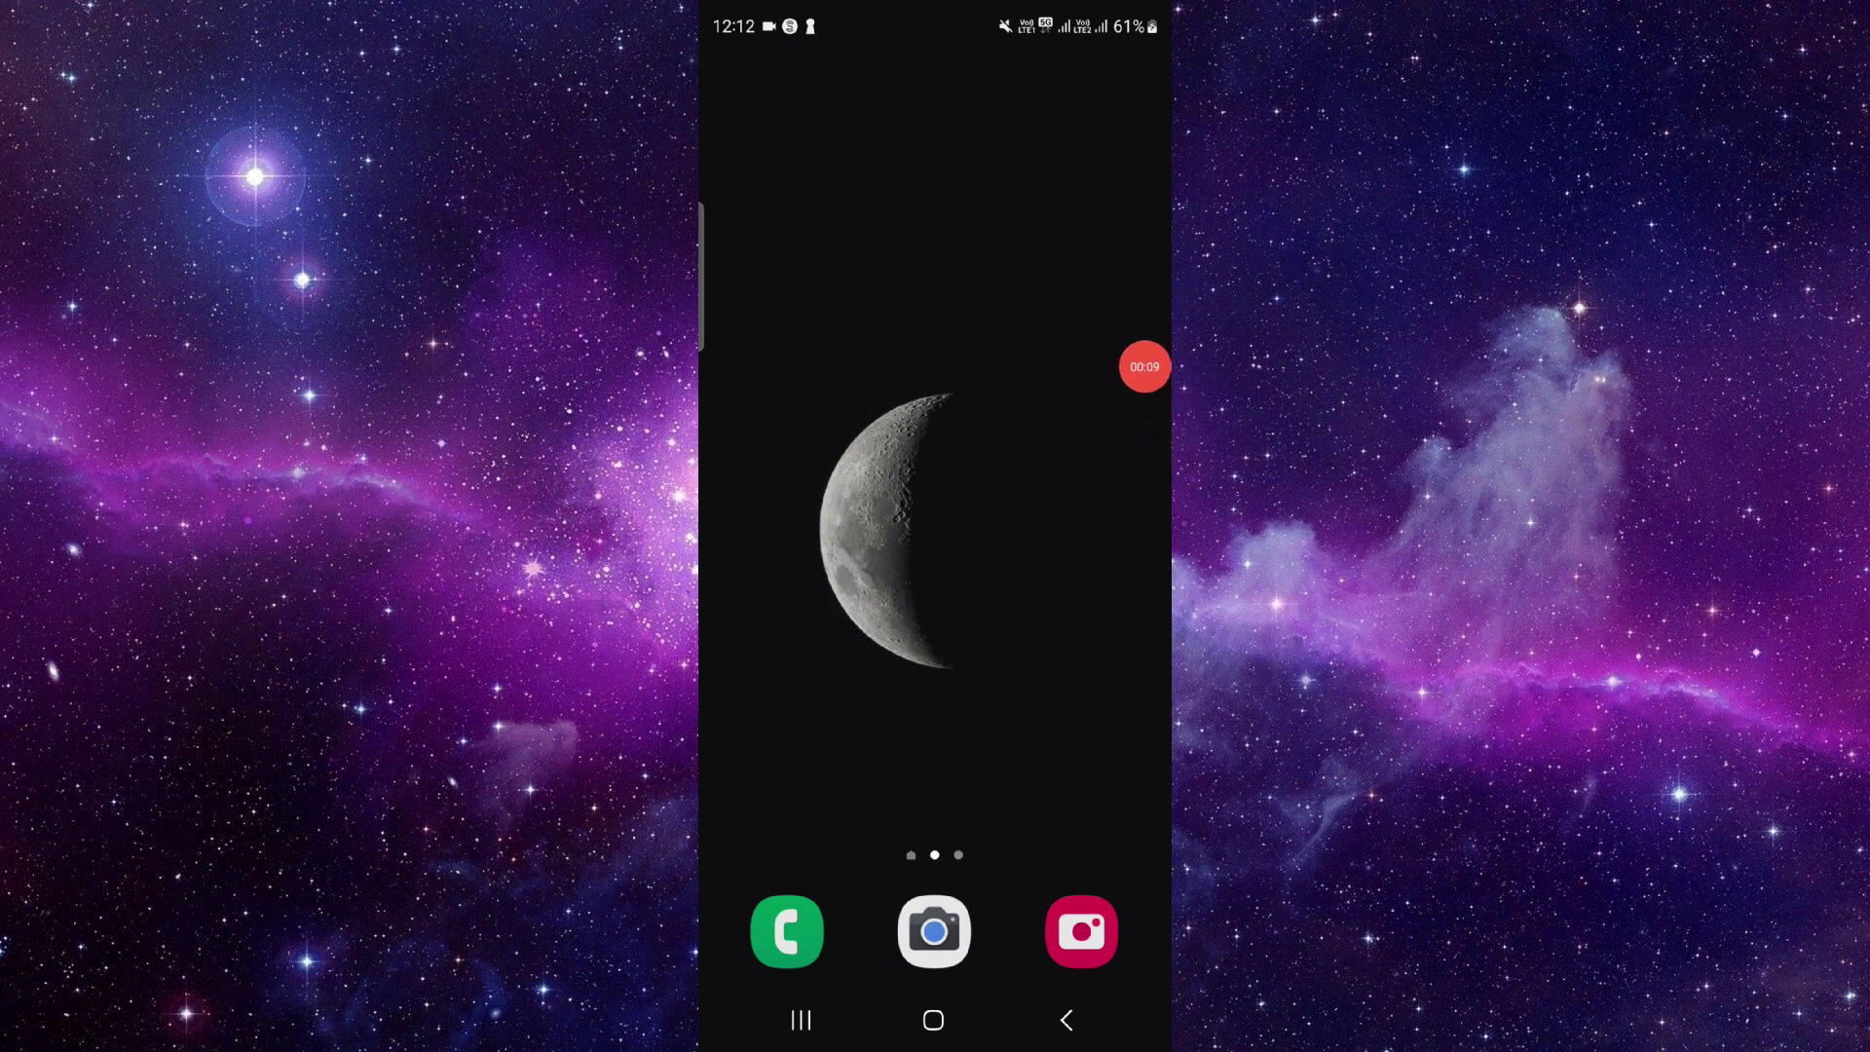
Step: Find the X app through the app drawer's search and launch it
left_click_drag(936, 819, 935, 365)
left_click(935, 74)
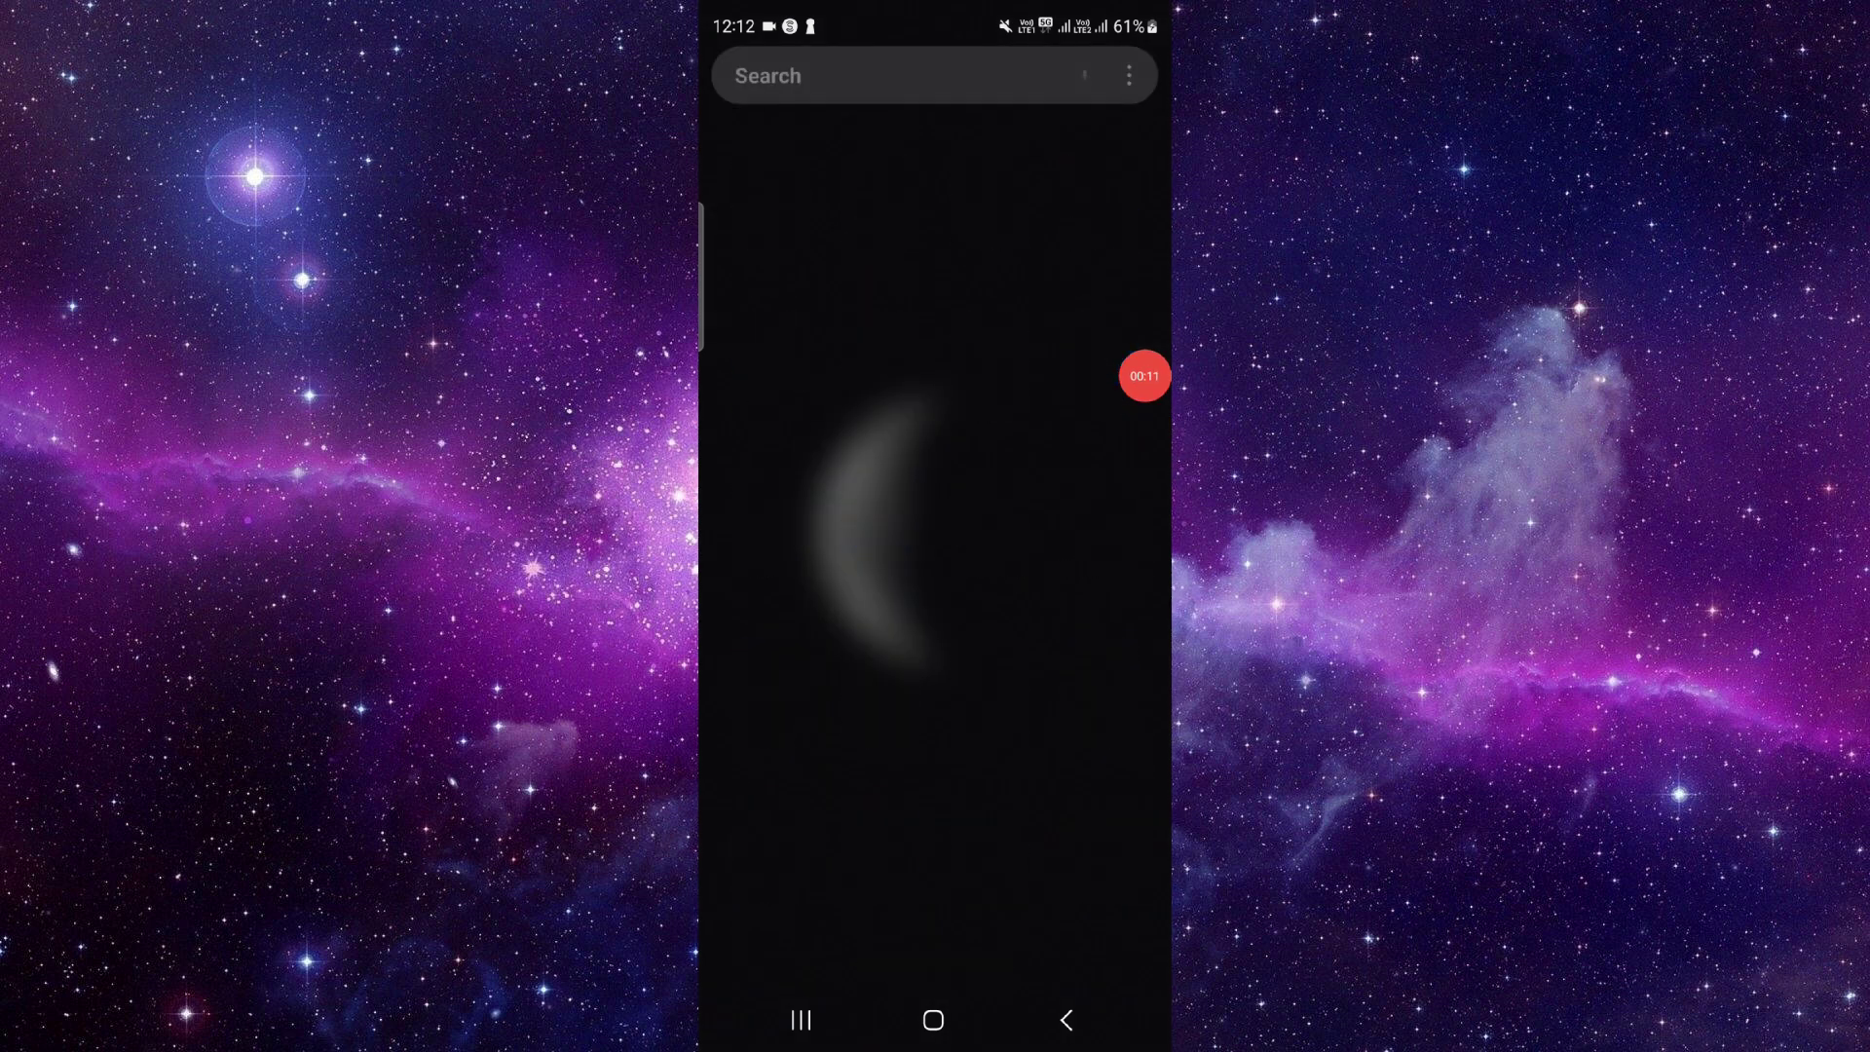
type("x")
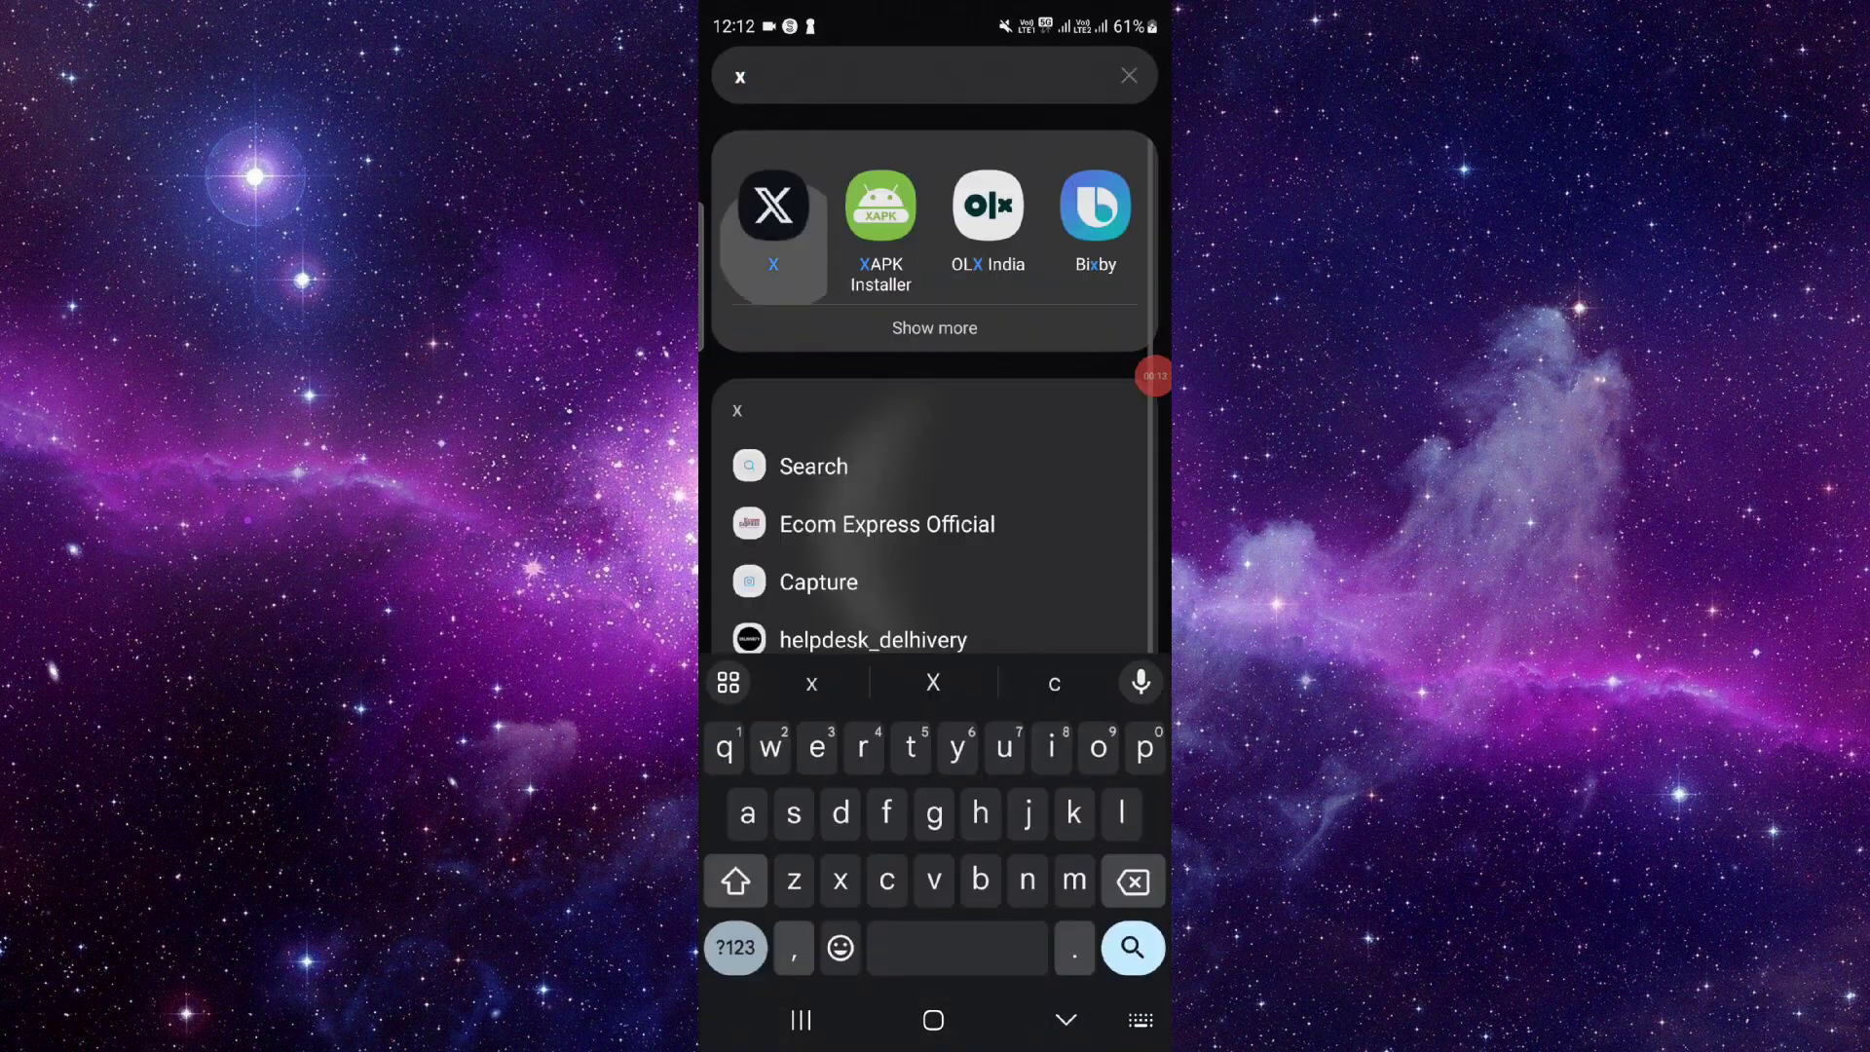
left_click(773, 206)
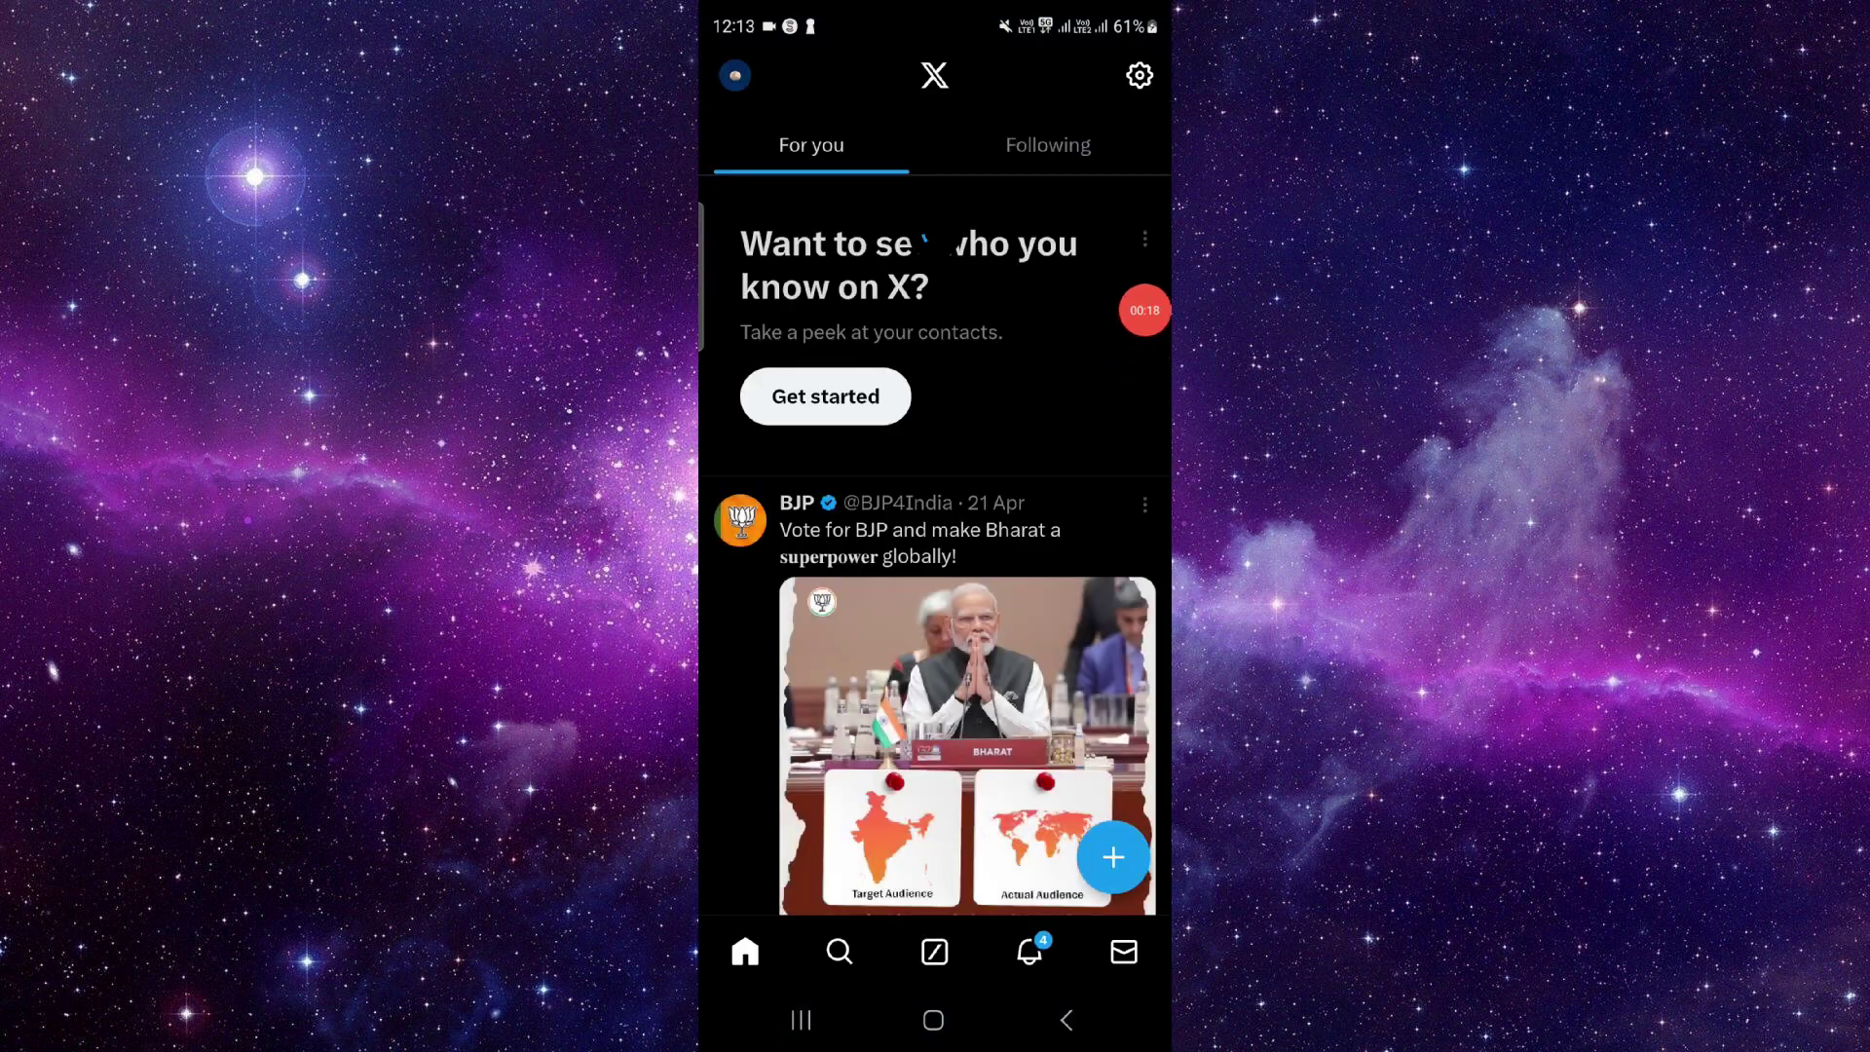
Step: Expand and collapse Professional Tools in the account menu, then open your profile
left_click(735, 74)
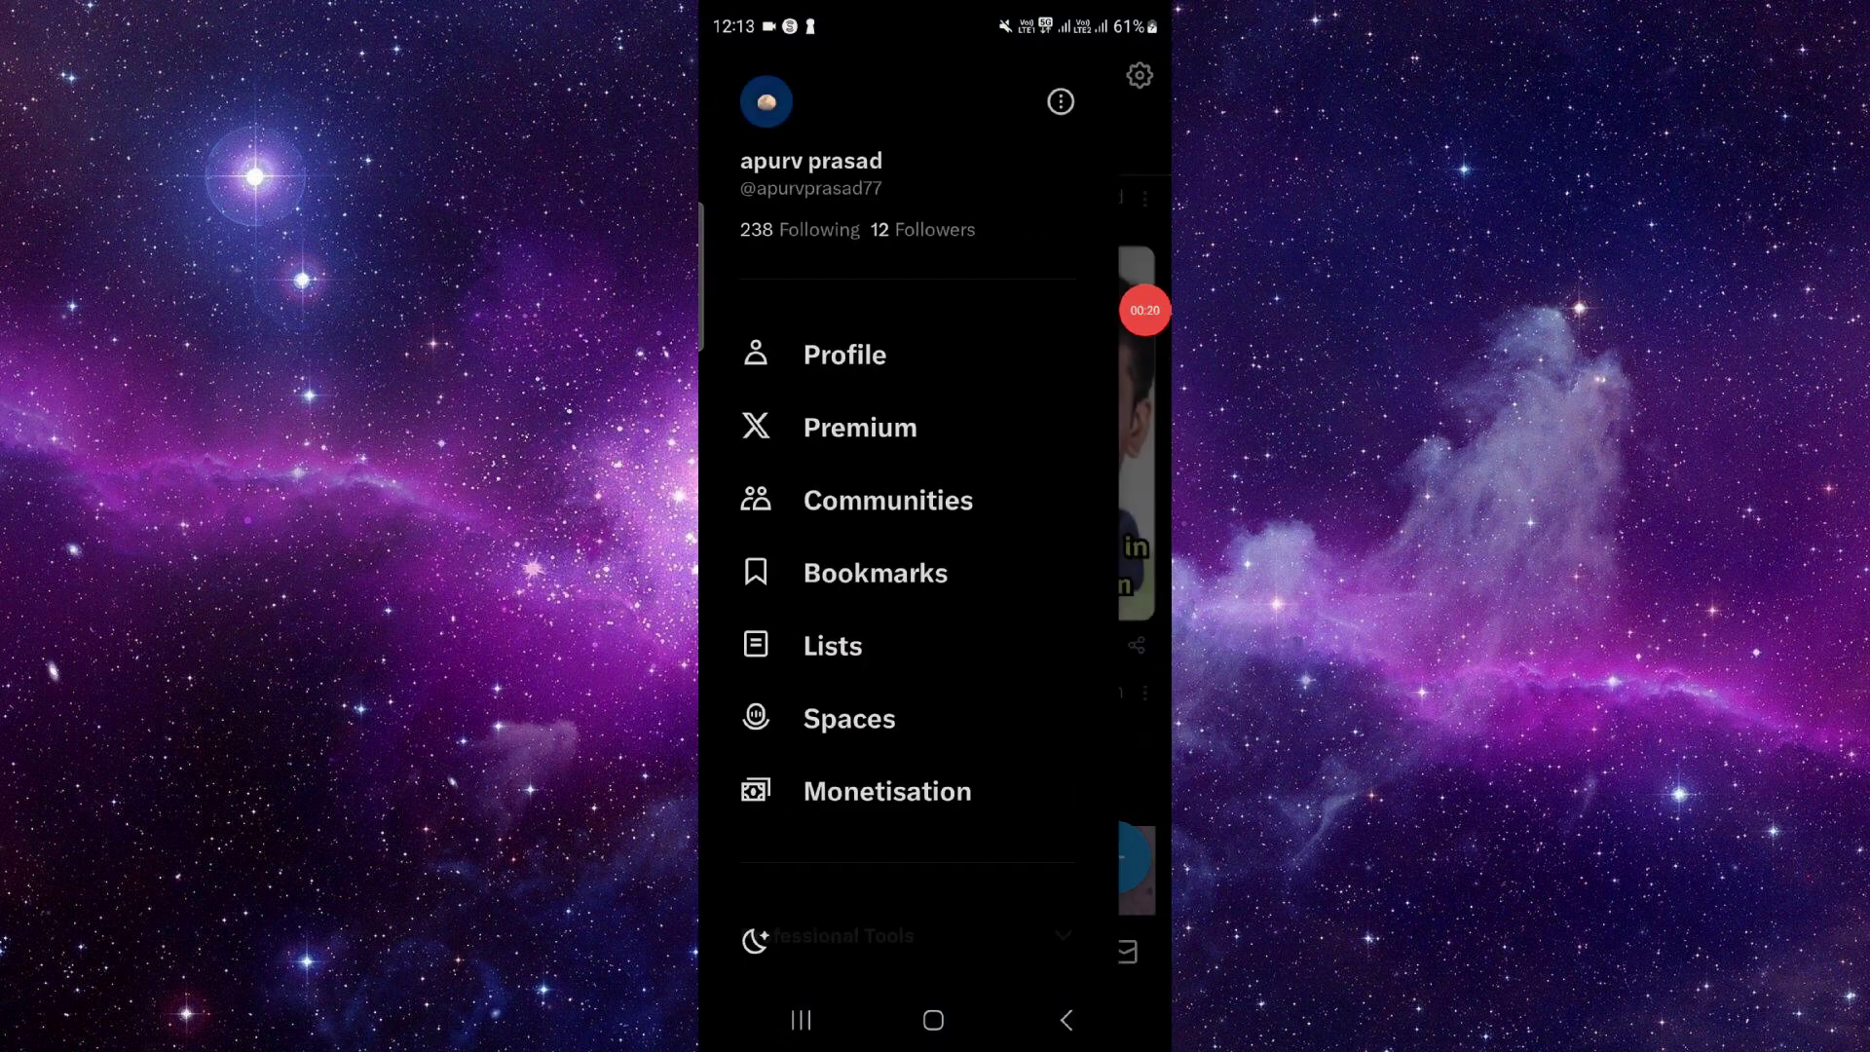
scroll(905, 584, "down", 2)
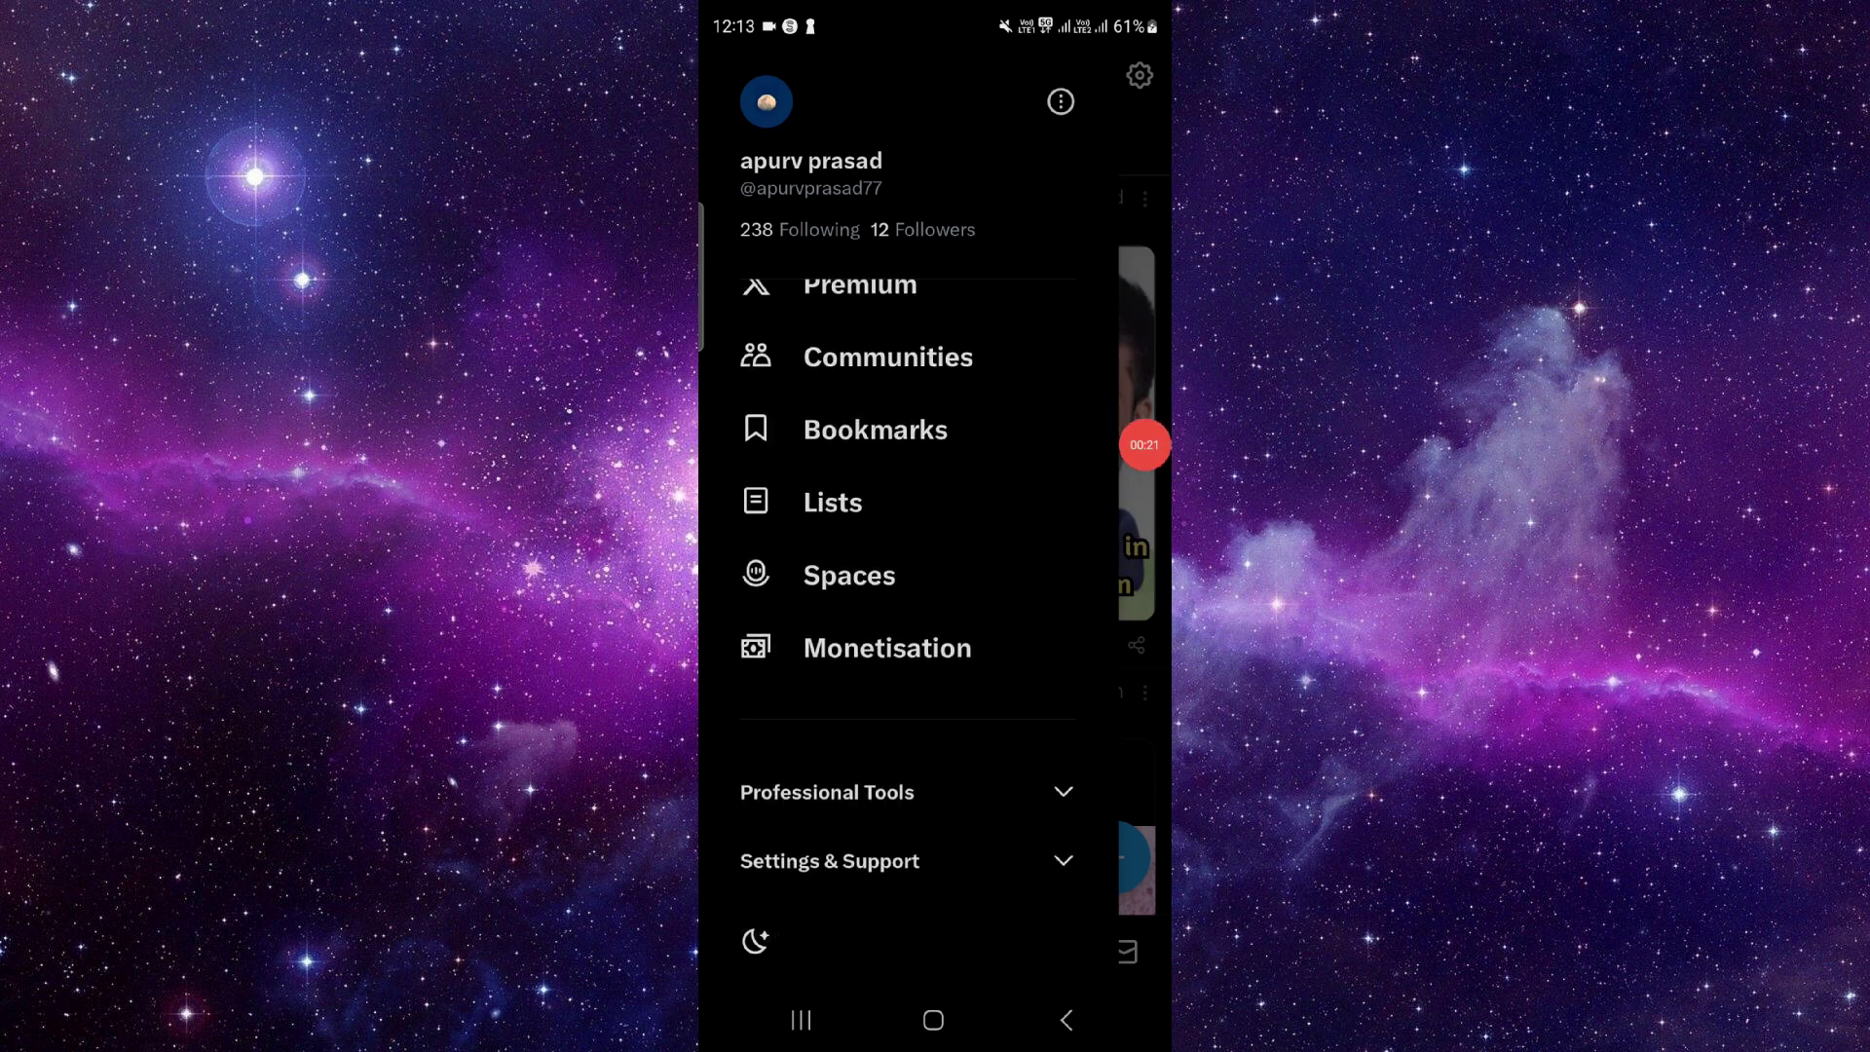
left_click(827, 791)
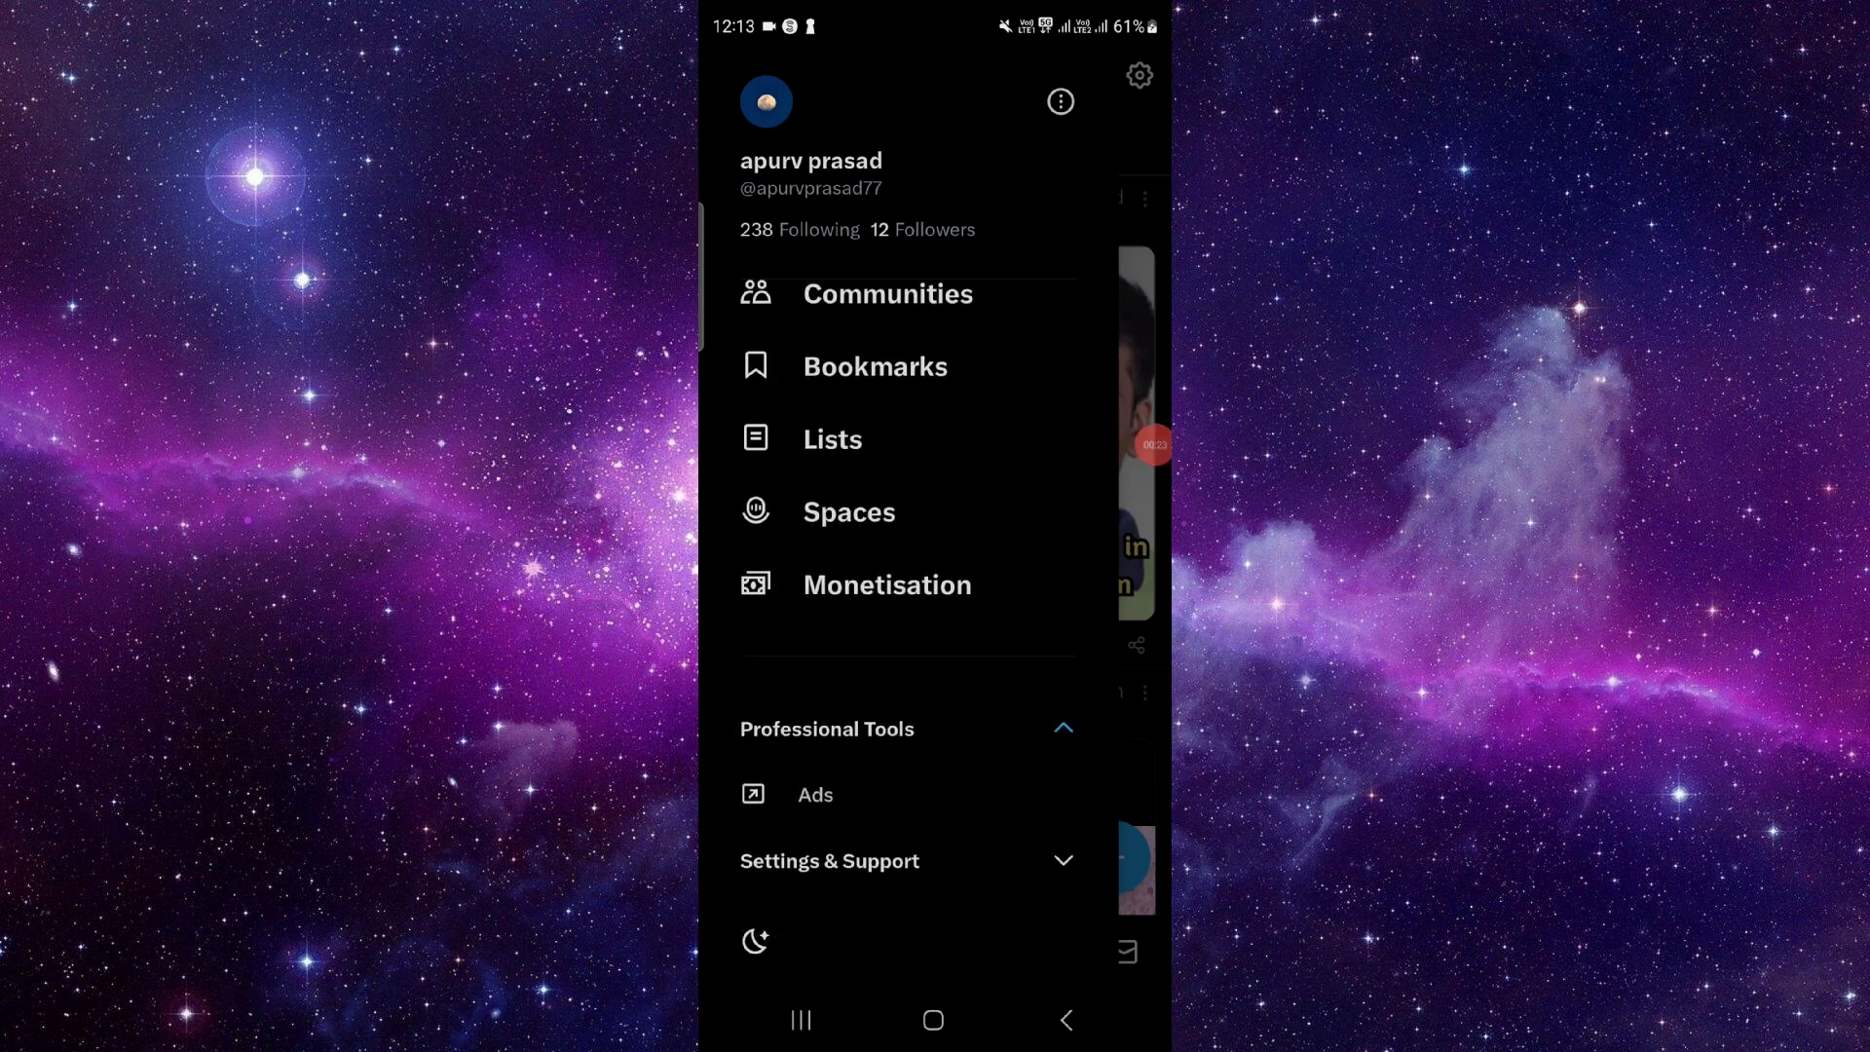
left_click(826, 728)
scroll(906, 511, "up", 2)
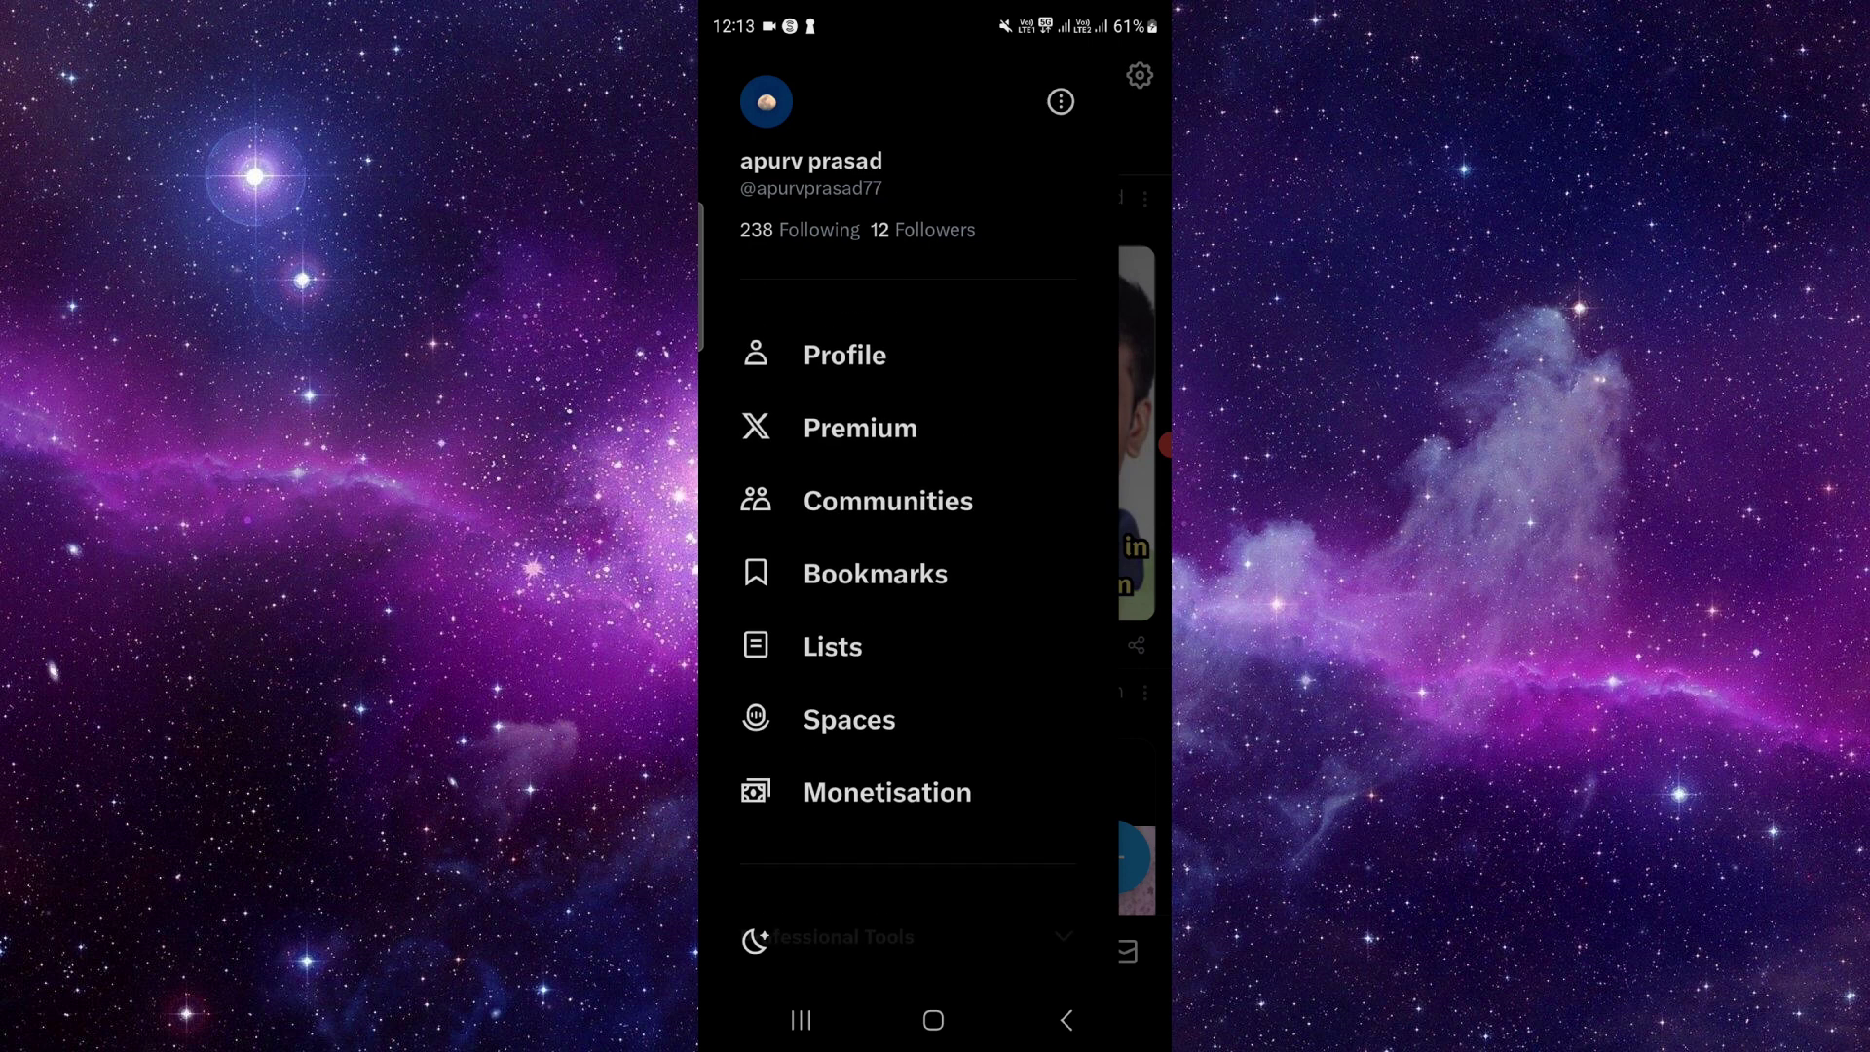
left_click(844, 355)
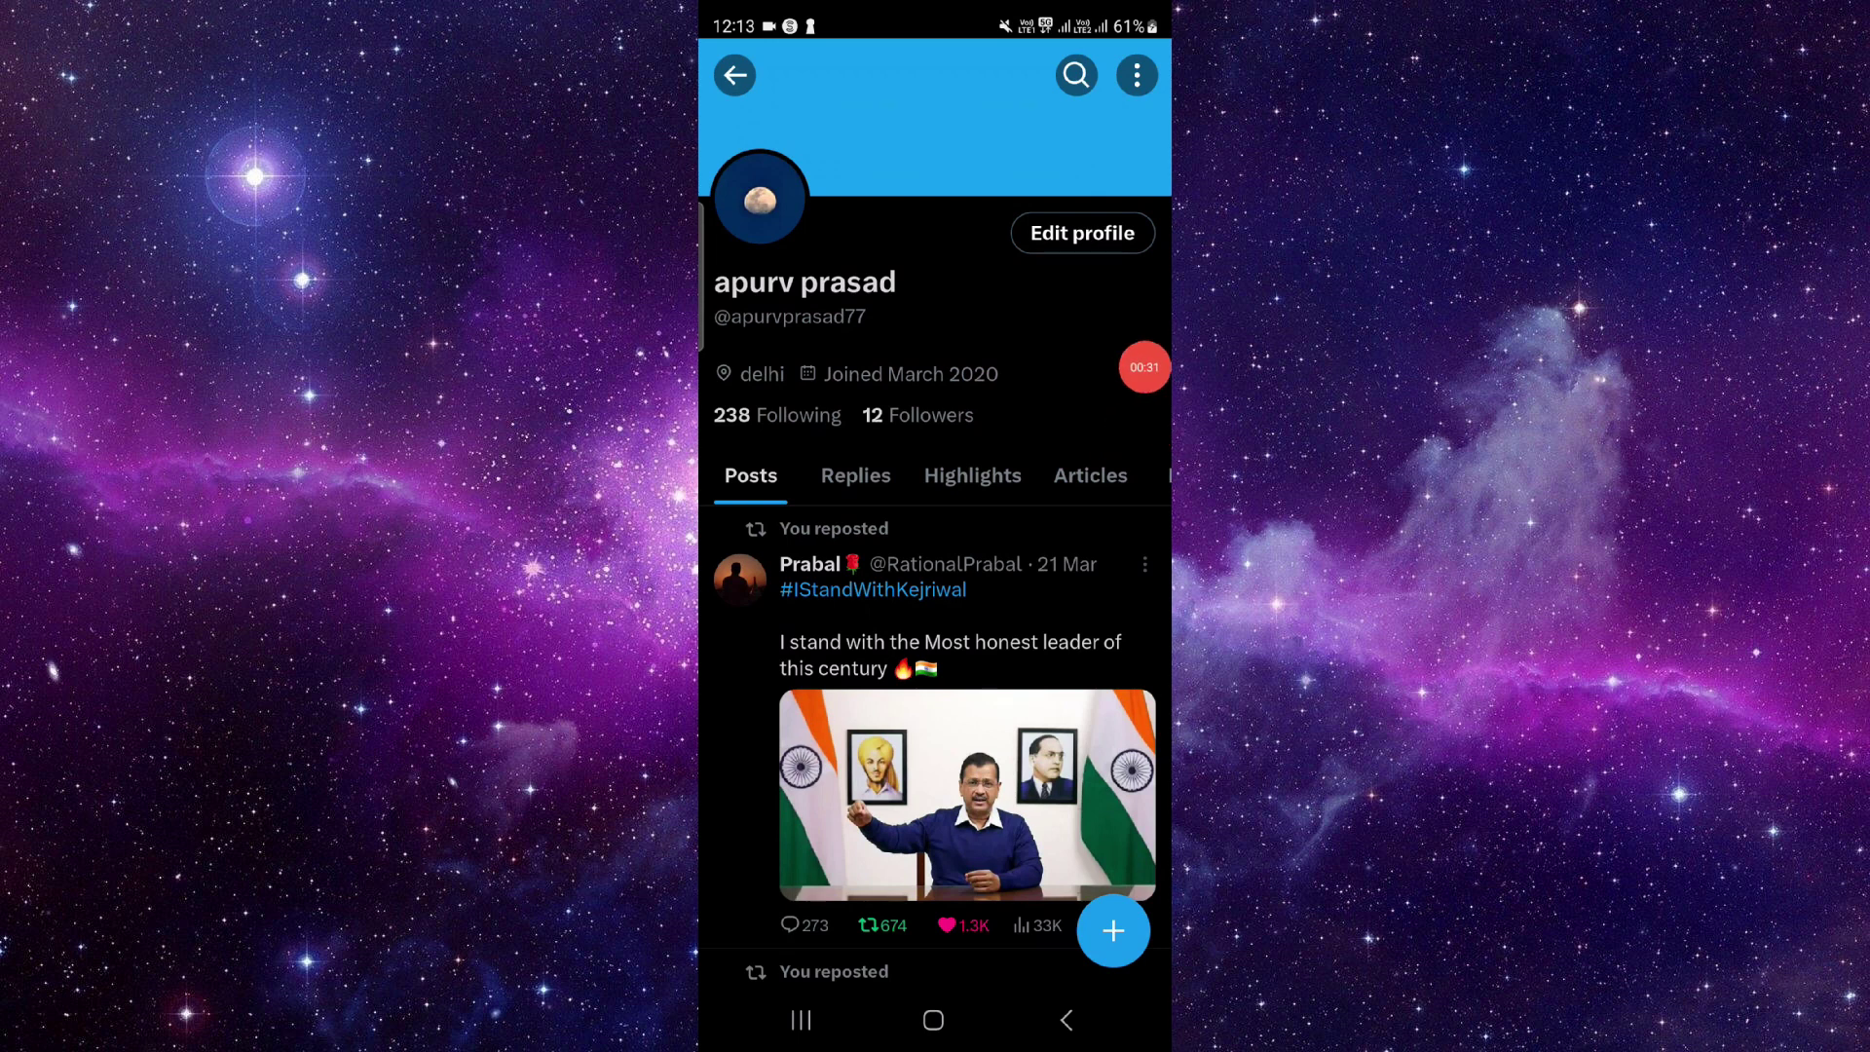
Step: Back out of the profile to the feed and bring up recent apps
left_click(1067, 1020)
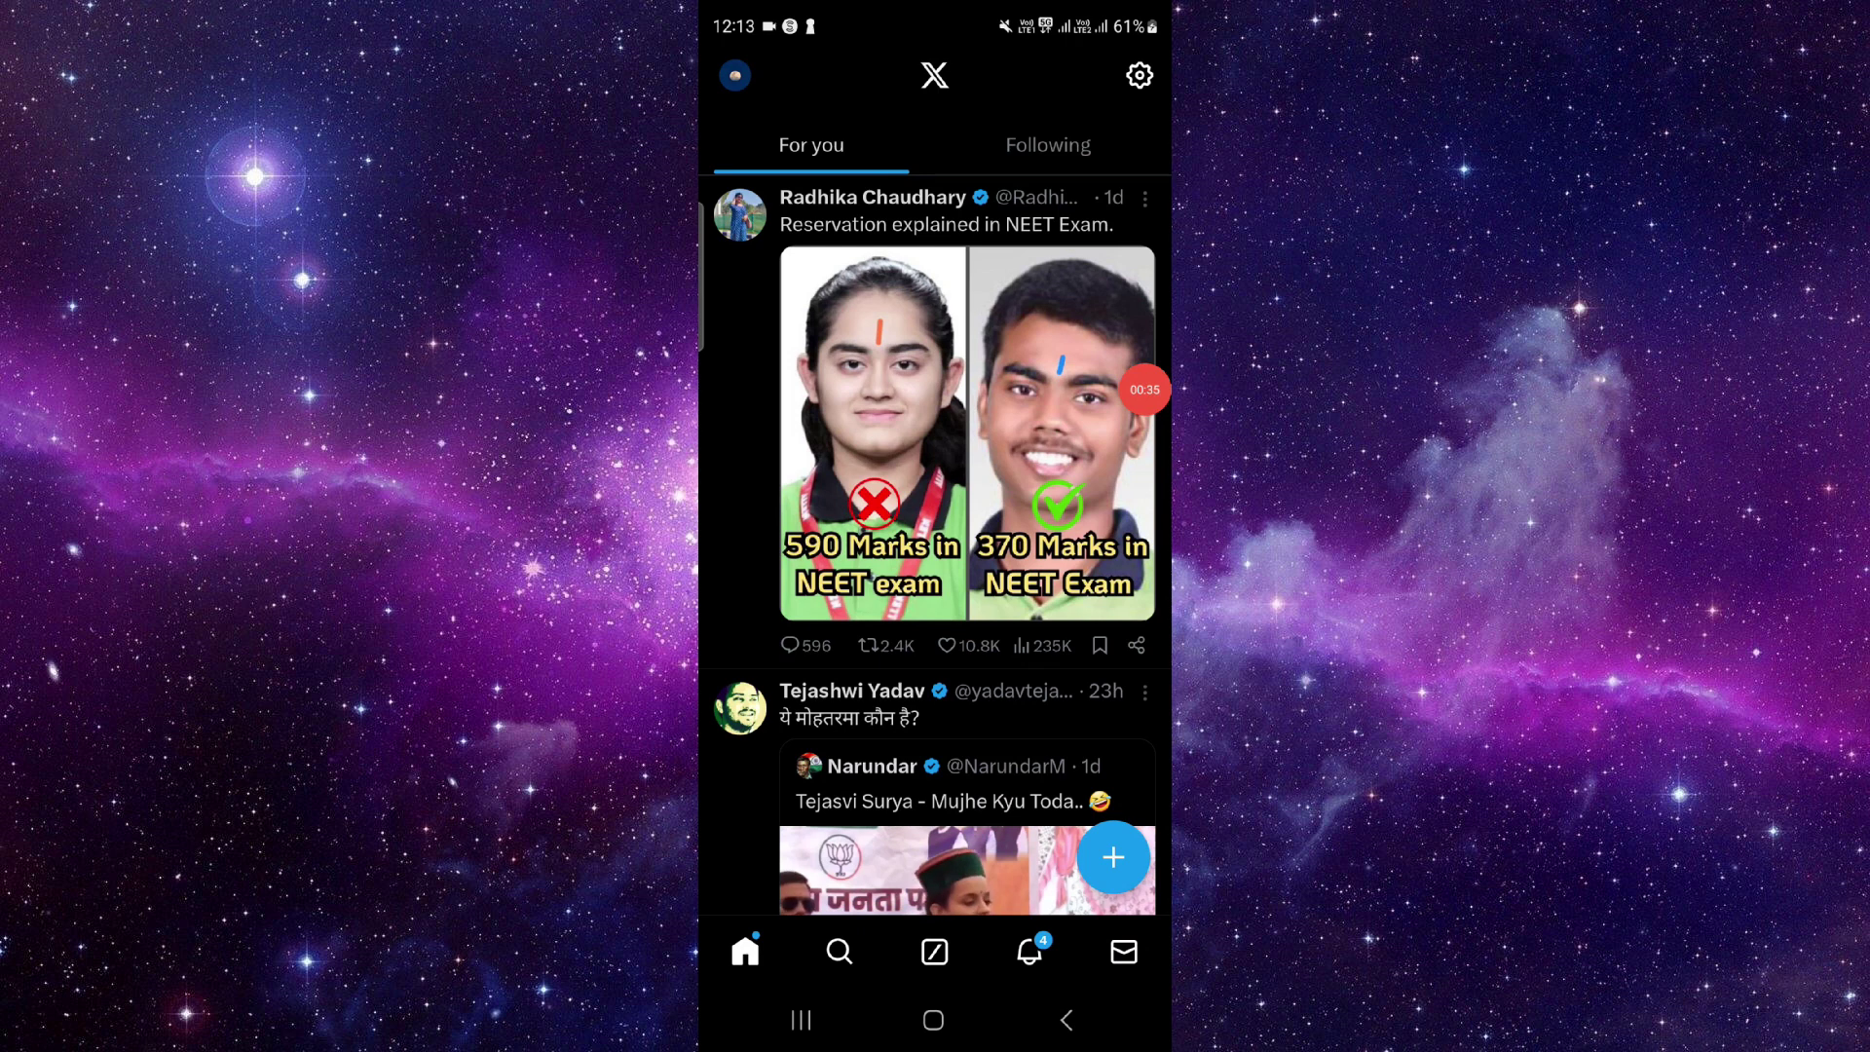
left_click(802, 1020)
left_click_drag(935, 511, 935, 146)
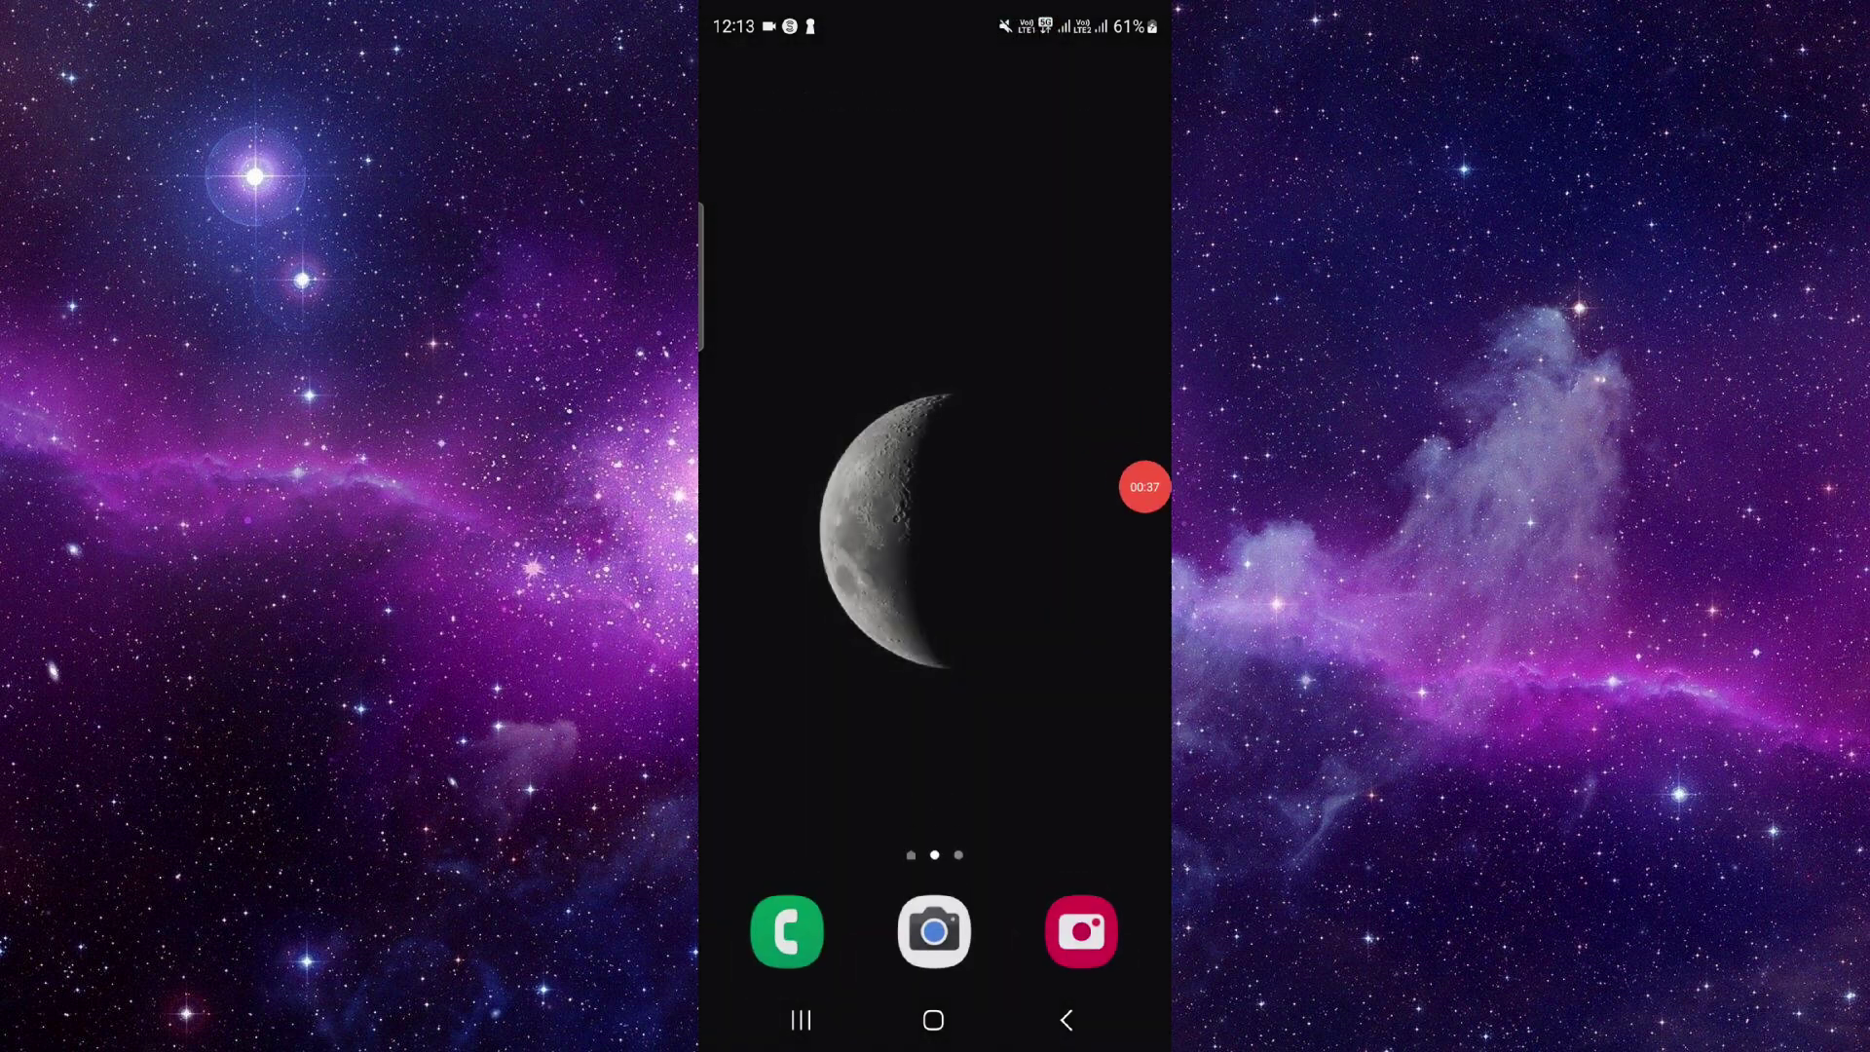